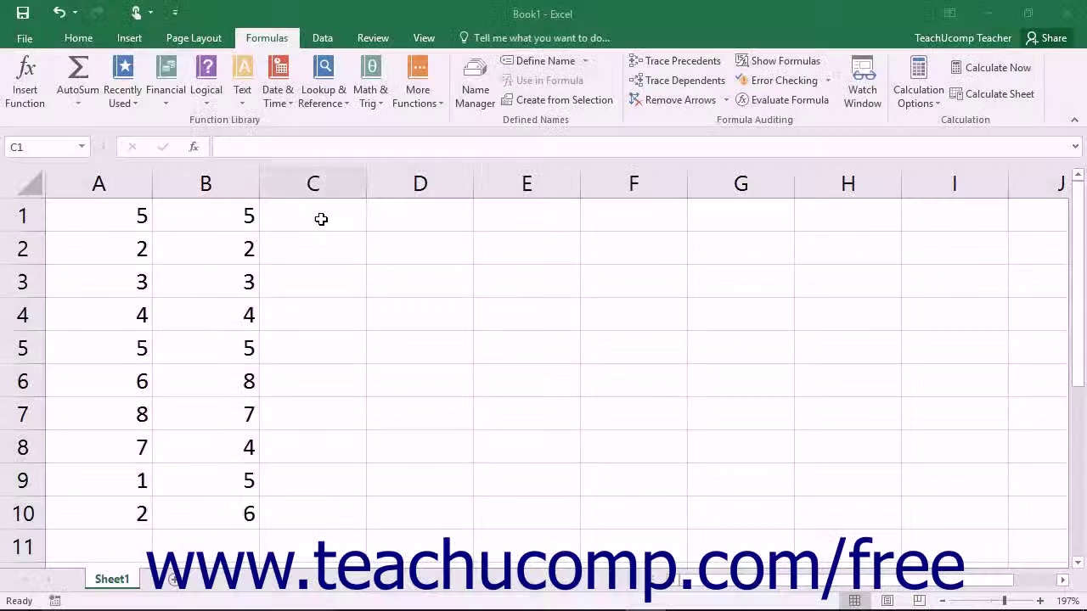
# Enter the formula =A1+B1 in cell C1 to add the two values in row 1.
pyautogui.click(321, 219)
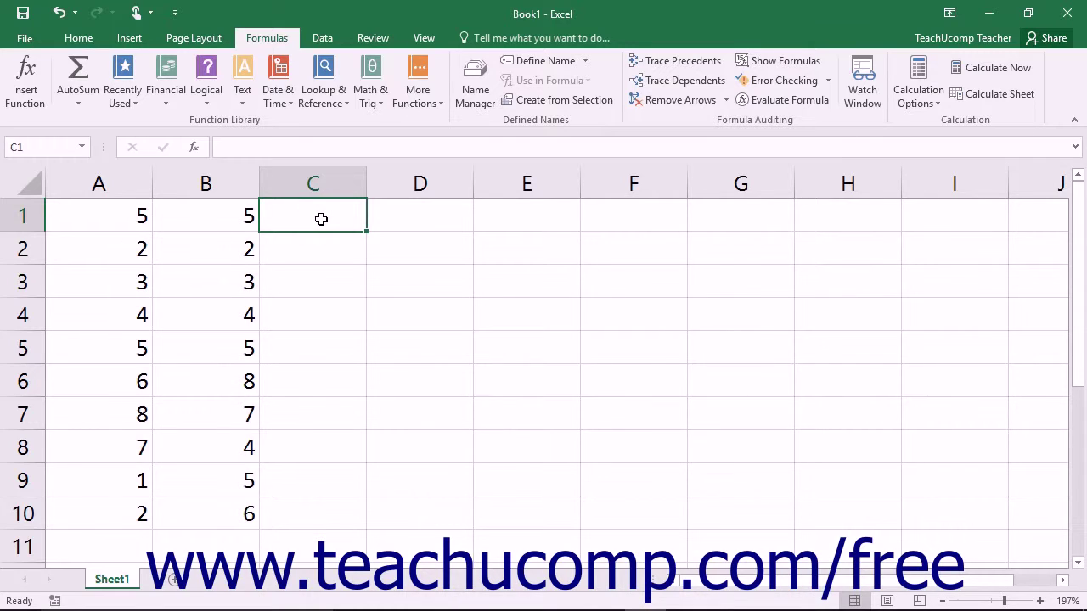
pyautogui.write('=A1')
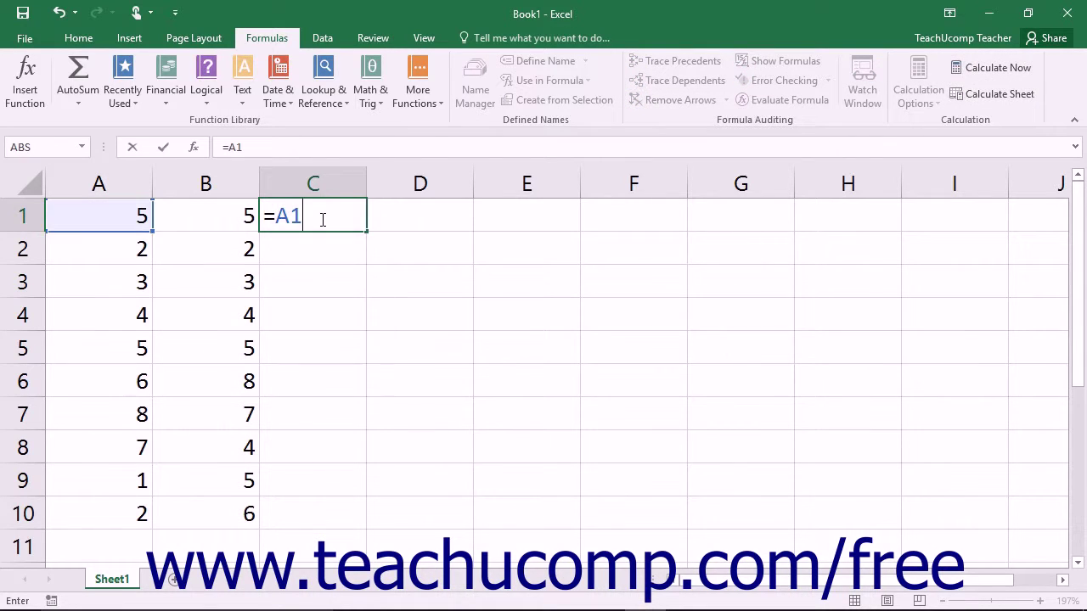
pyautogui.write('+B1')
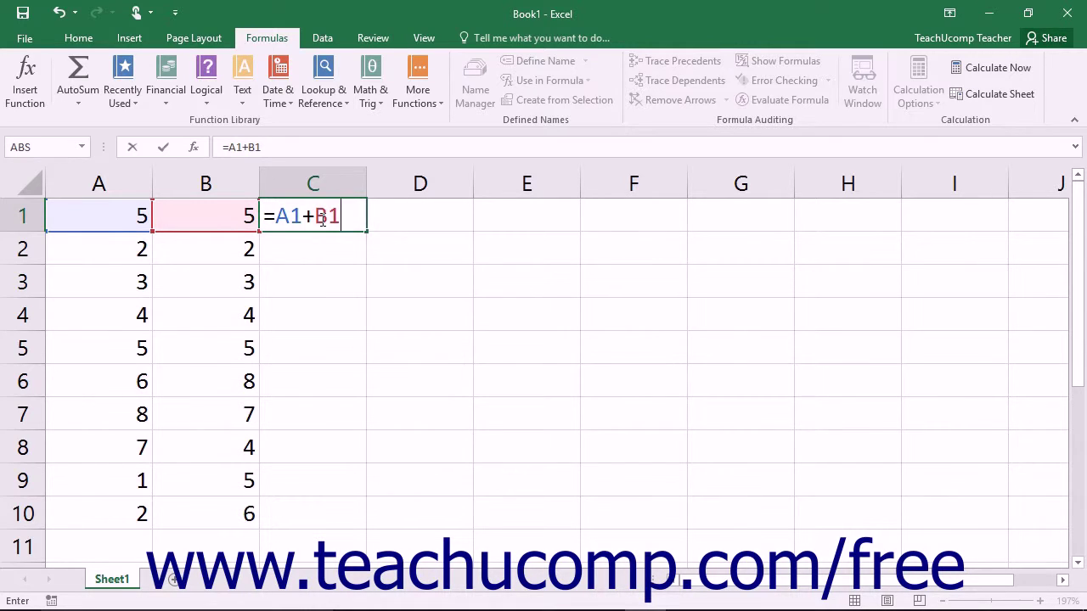
pyautogui.press('Return')
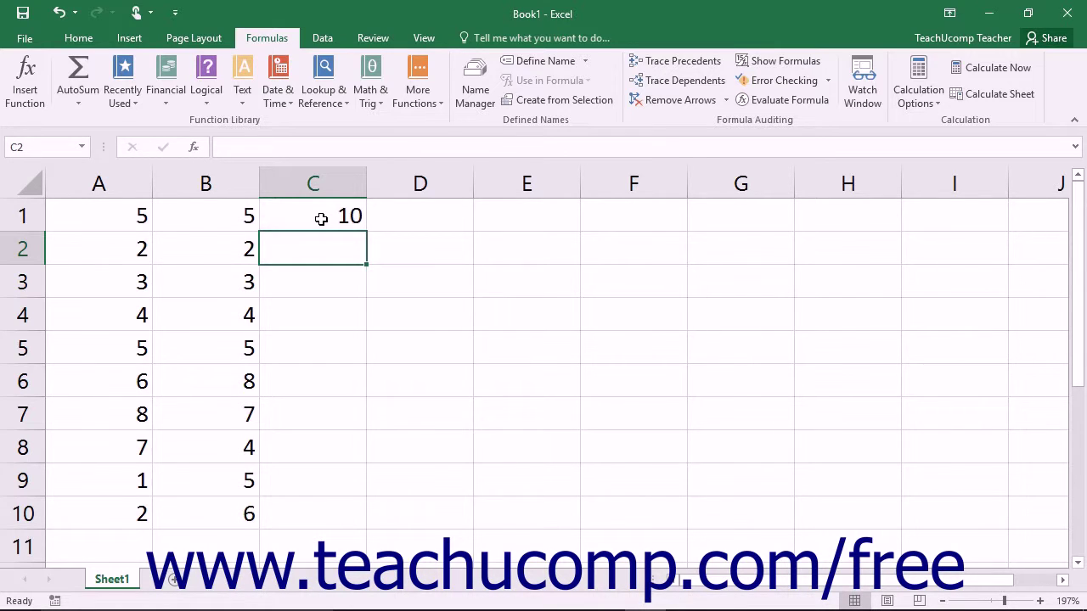
# Select cell C1, show the worksheet's formulas in the cells to inspect them, and switch back to the results view.
pyautogui.click(321, 219)
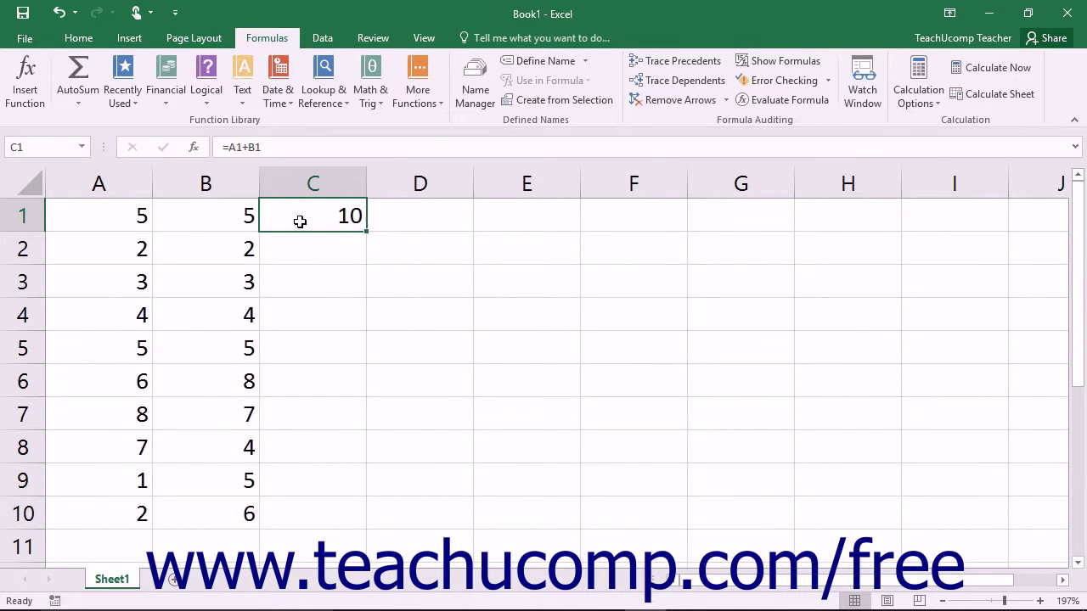
pyautogui.hotkey('ctrl', '`')
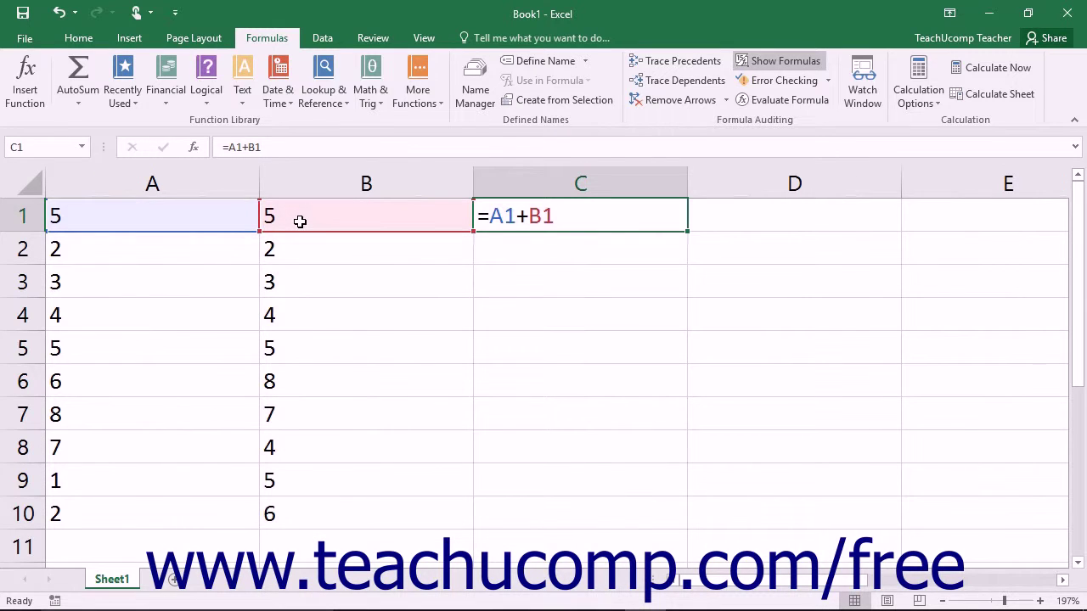
pyautogui.hotkey('ctrl', '`')
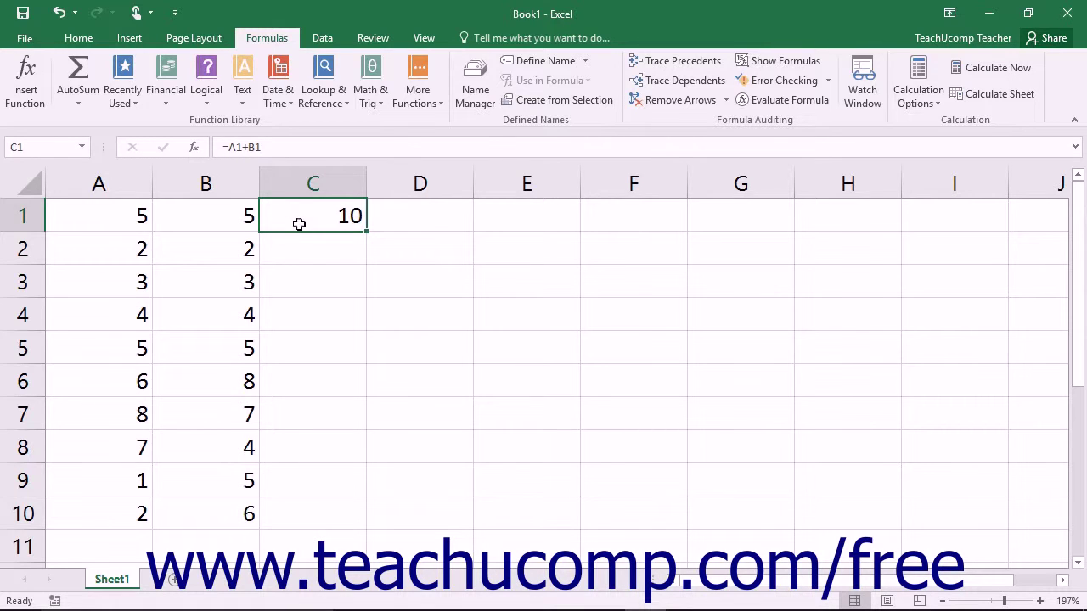
# Enter the formula =SUM(A2:B2) in cell C2 to total row 2 with the SUM function.
pyautogui.click(303, 243)
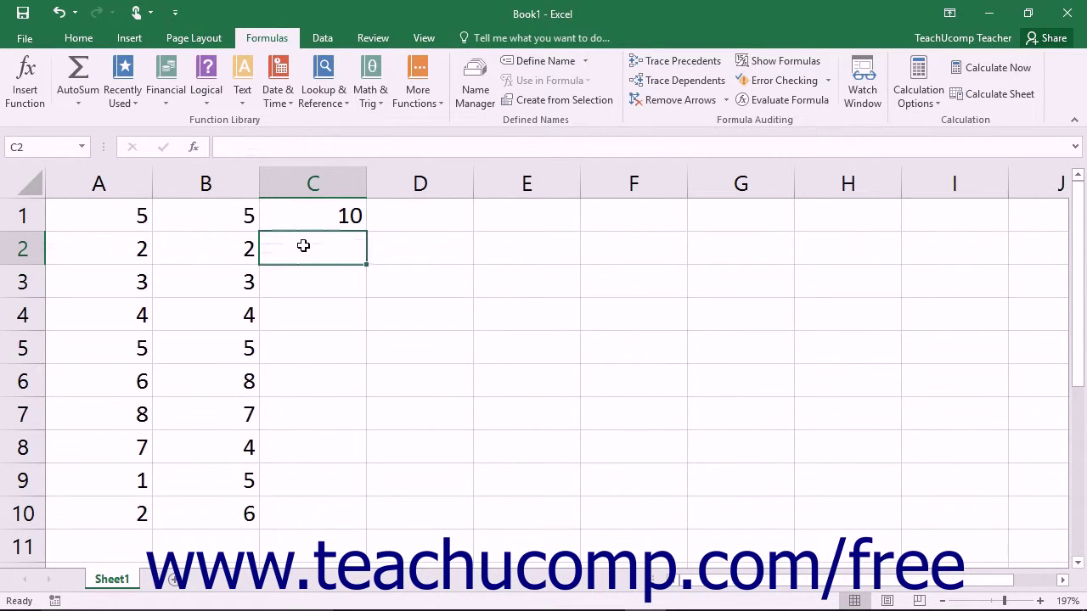
pyautogui.write('=')
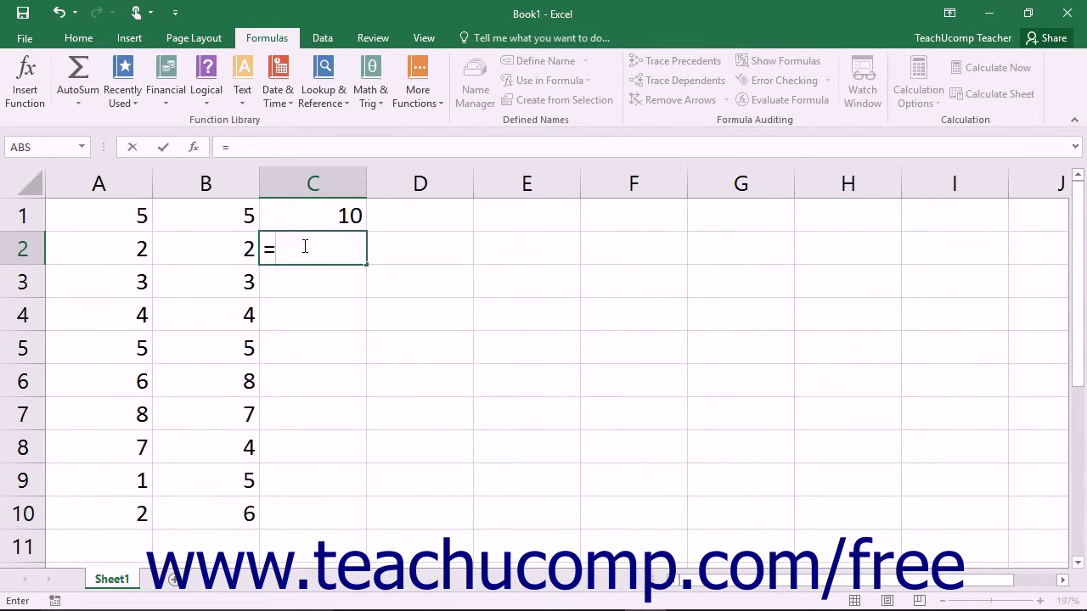
pyautogui.write('SUM(')
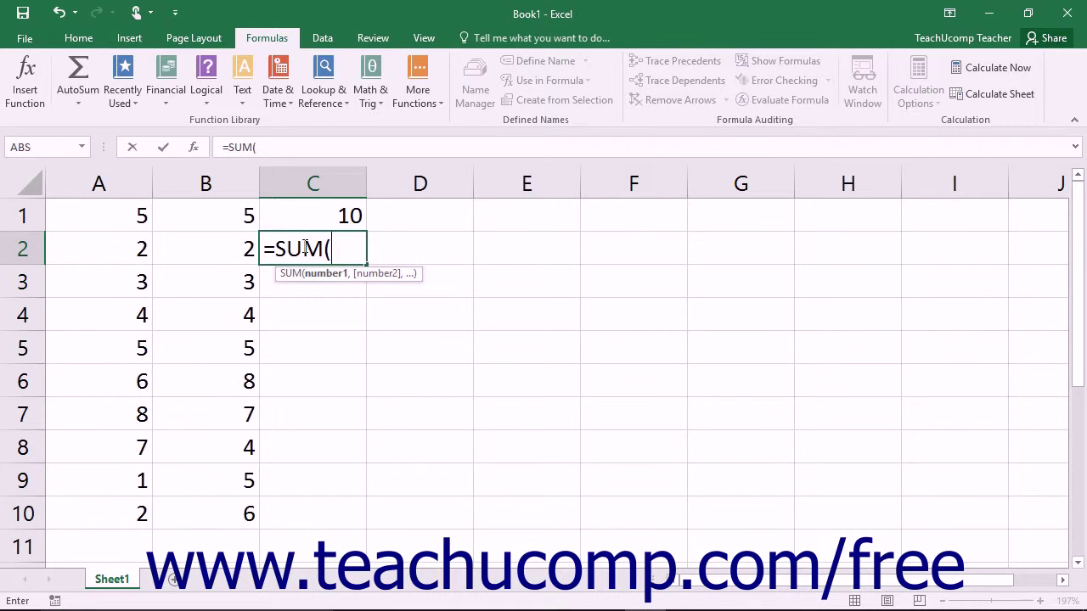
pyautogui.write('A2')
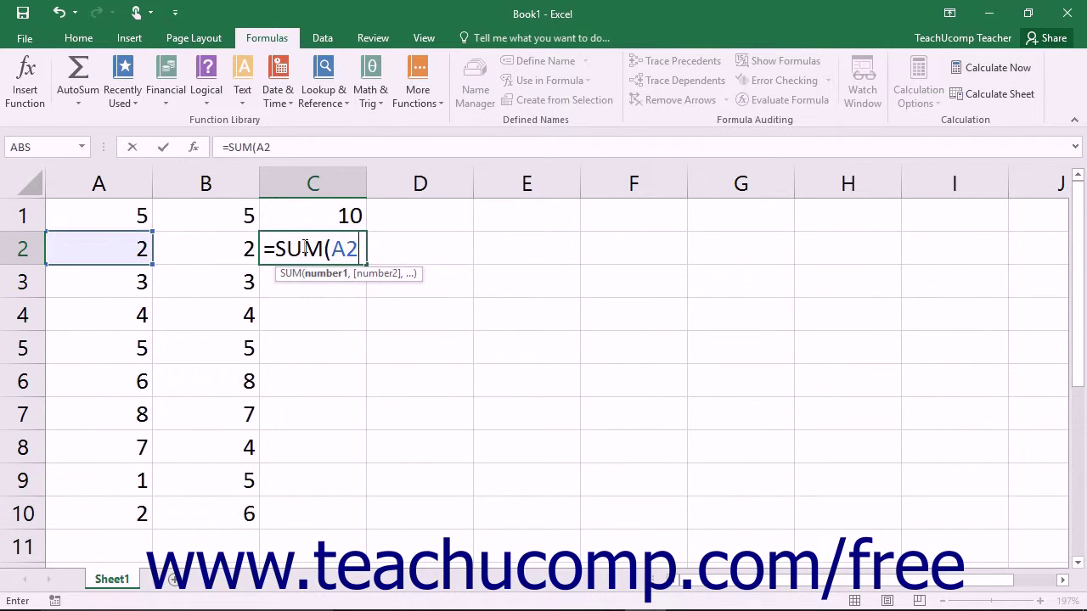
pyautogui.write(':B2')
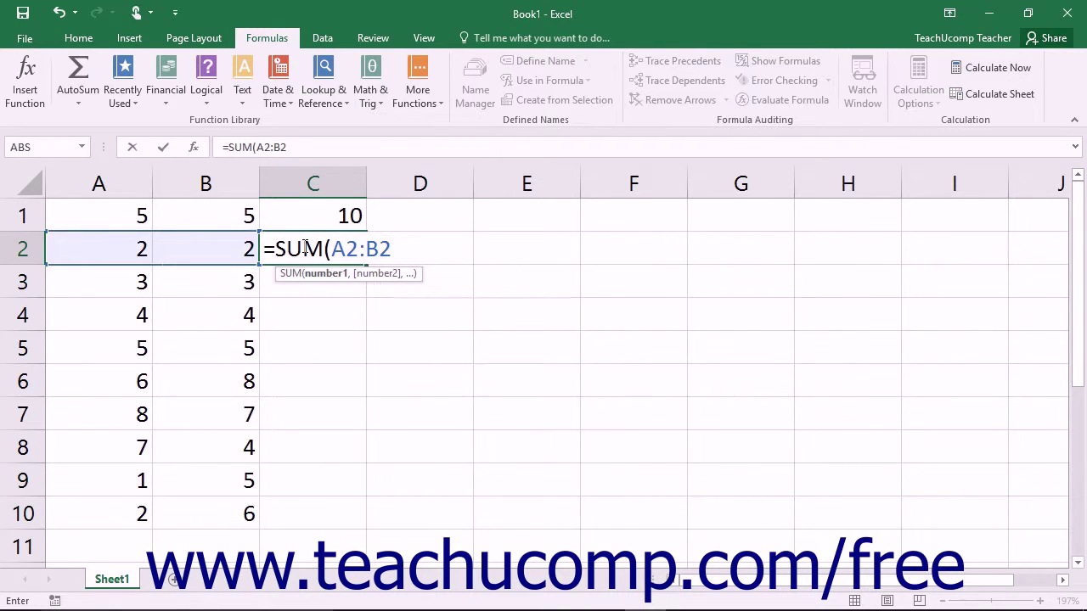
pyautogui.write(')')
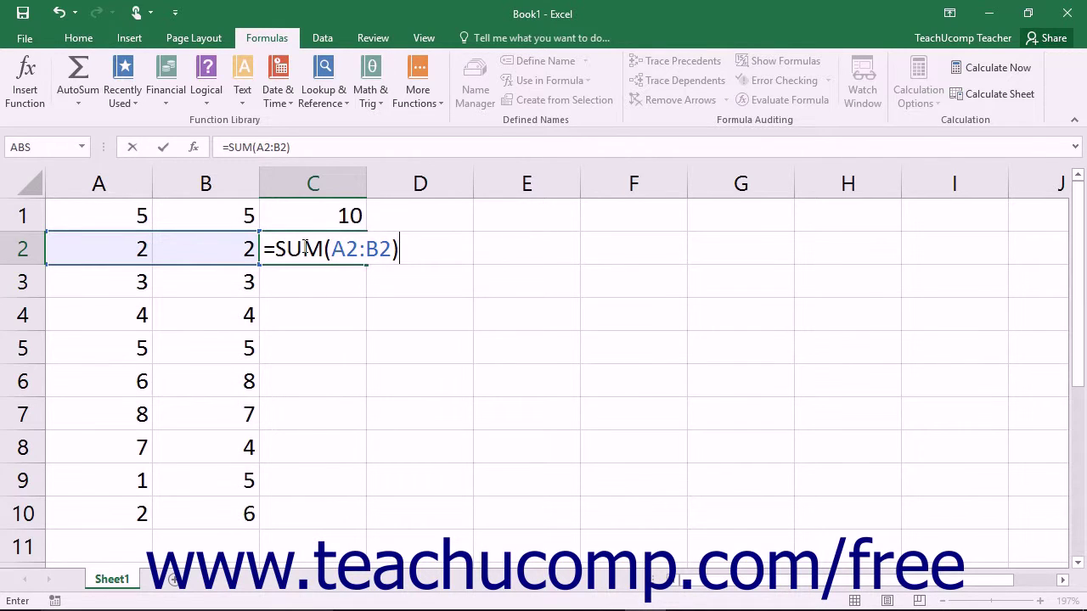
pyautogui.click(164, 147)
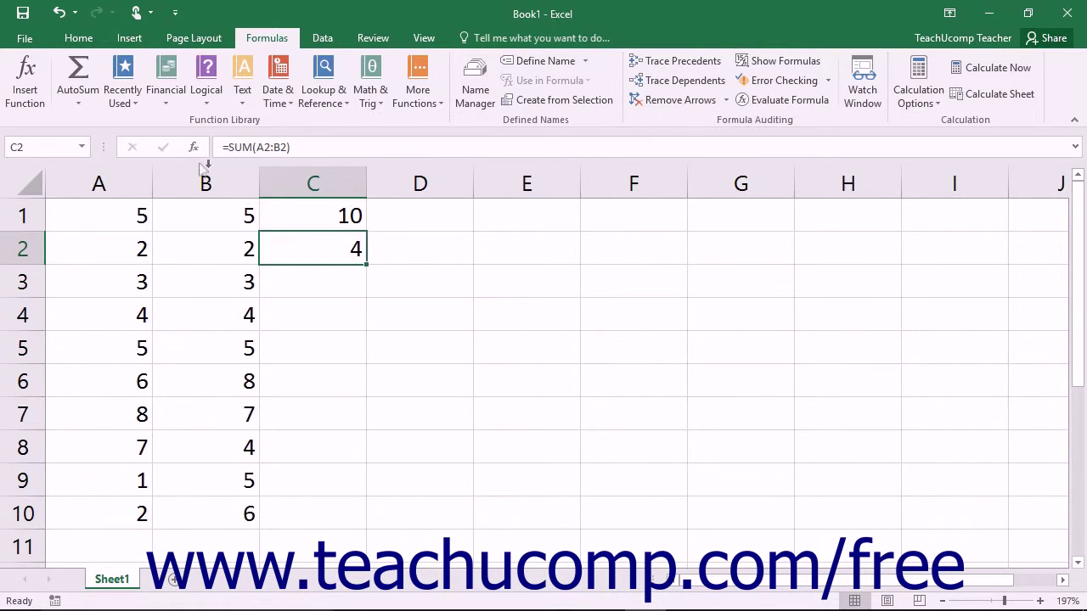
# Enter the formula =A3+B3 in cell C3 to add the two values in row 3.
pyautogui.click(295, 286)
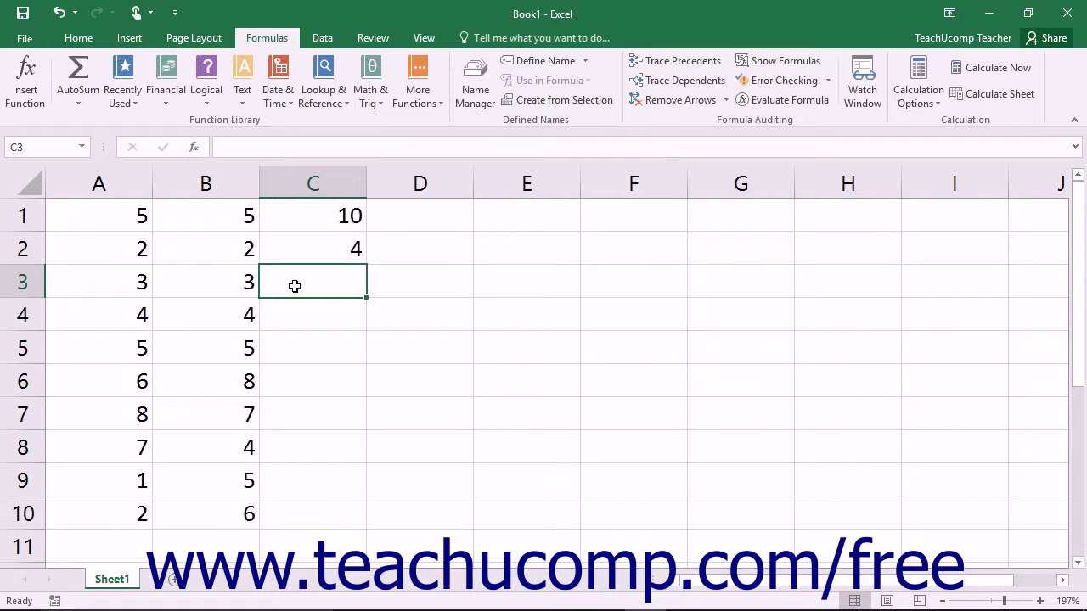
pyautogui.write('=')
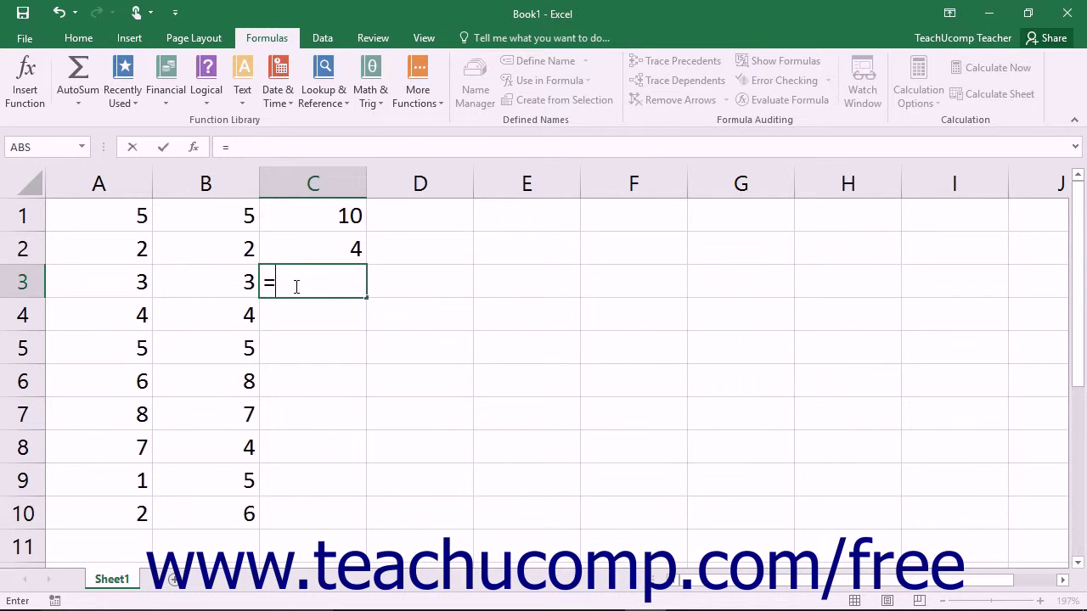
pyautogui.write('A3')
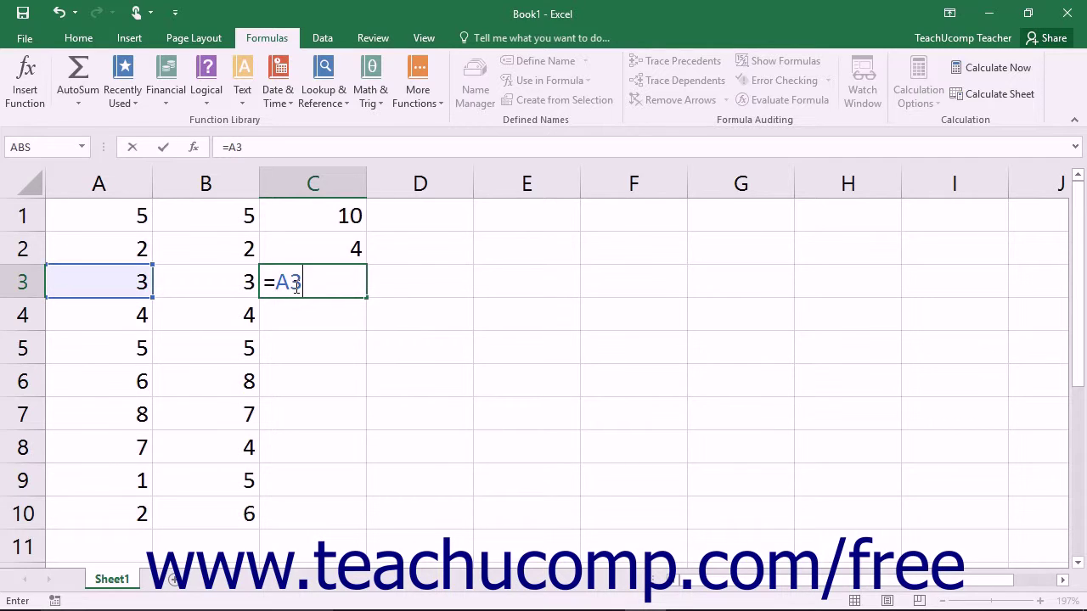
pyautogui.write('+')
pyautogui.write('B3')
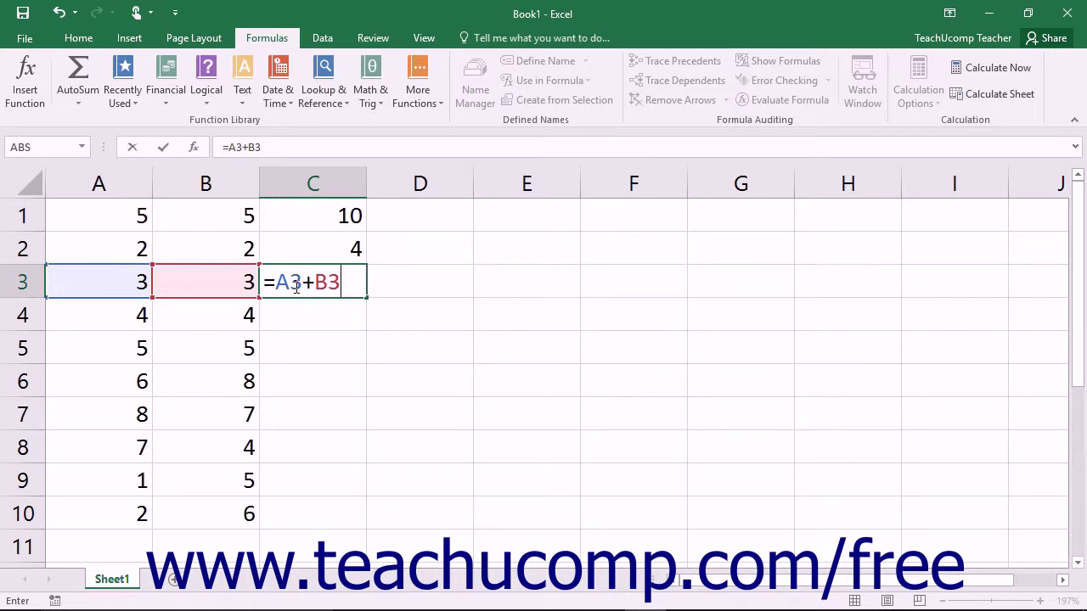
pyautogui.press('Return')
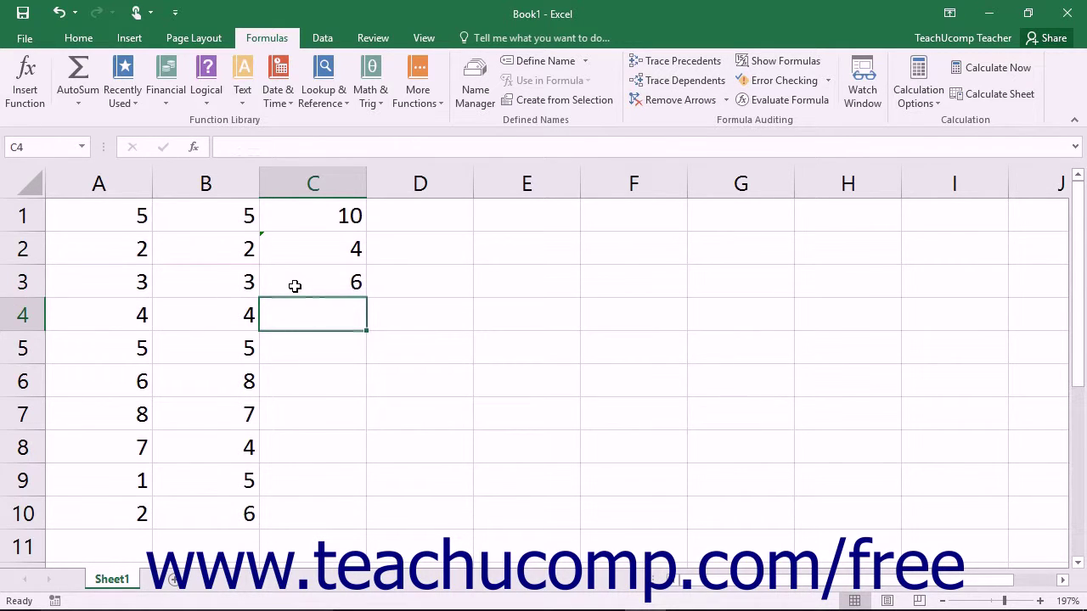
# Enter the formula =SUM(A1:A10)-SUM(B1:B10) in cell E1 to subtract column B's total from column A's.
pyautogui.click(500, 224)
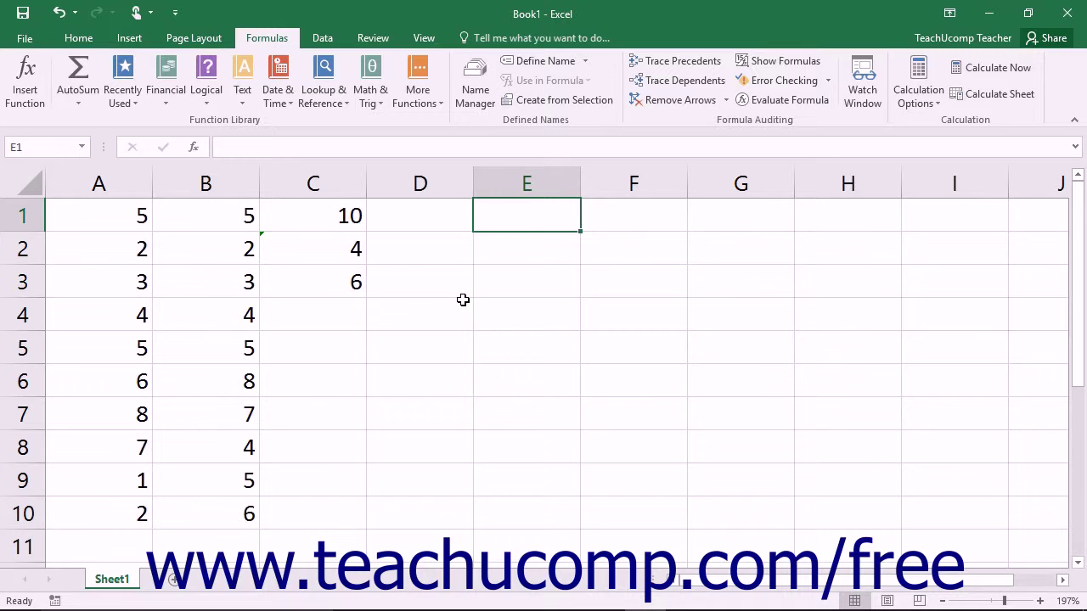
pyautogui.write('=S')
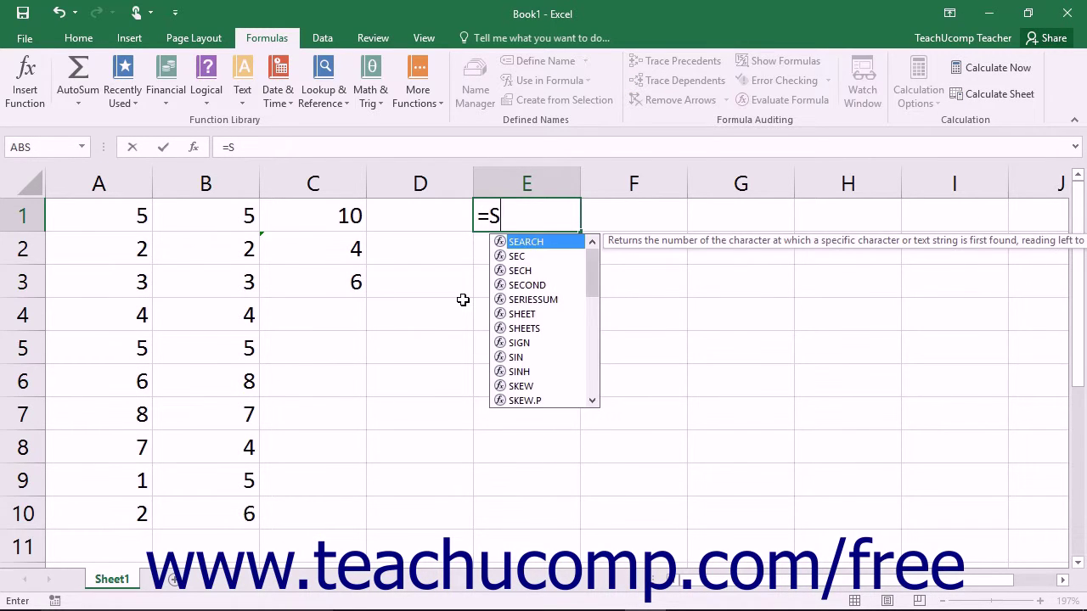
pyautogui.write('UM(')
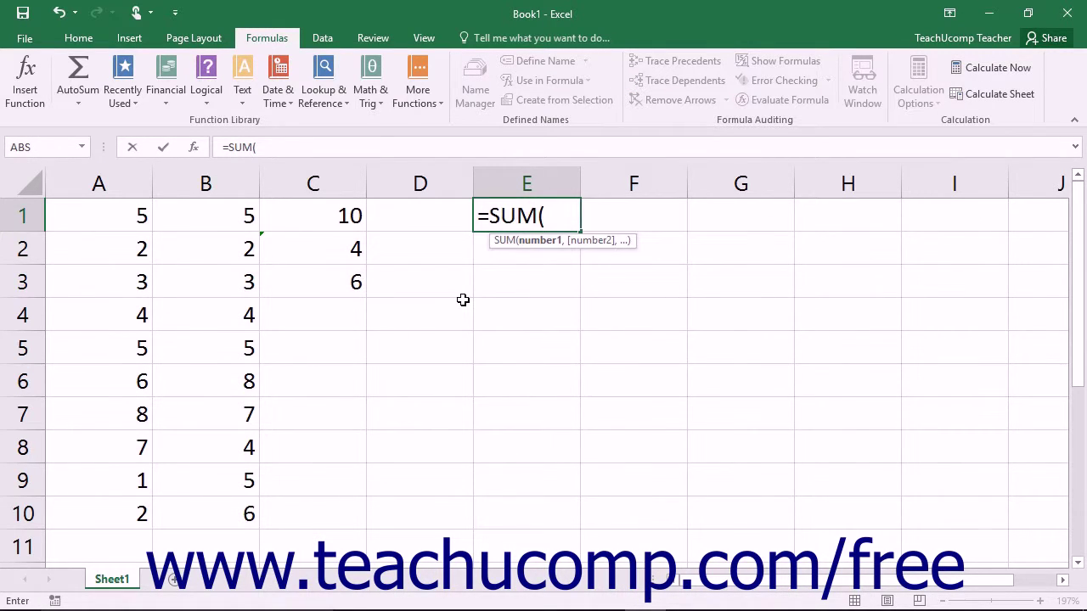
pyautogui.write('A1')
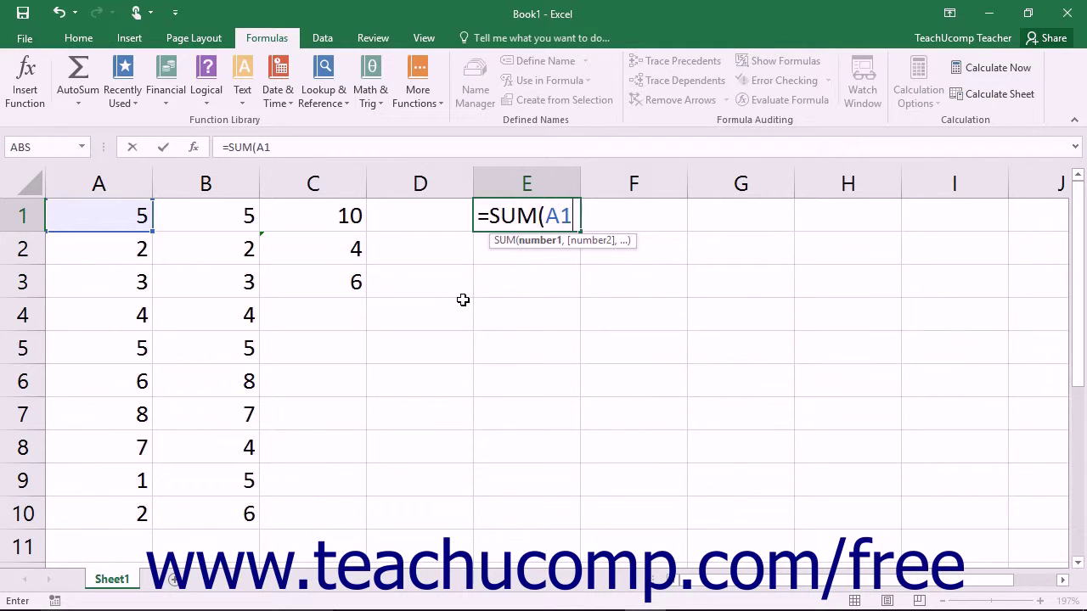
pyautogui.write(':A10')
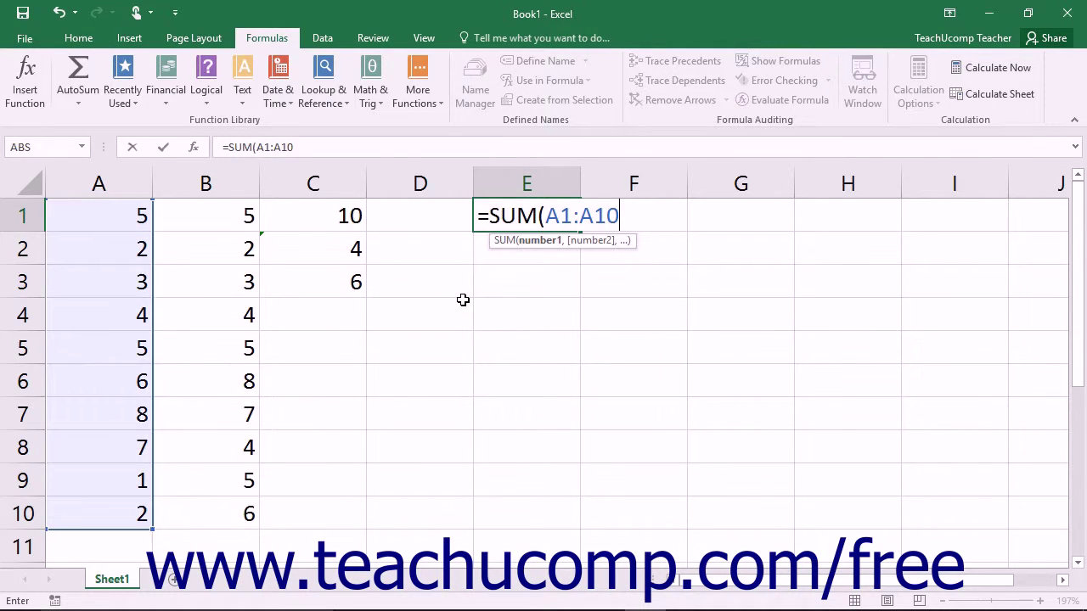
pyautogui.write(')-')
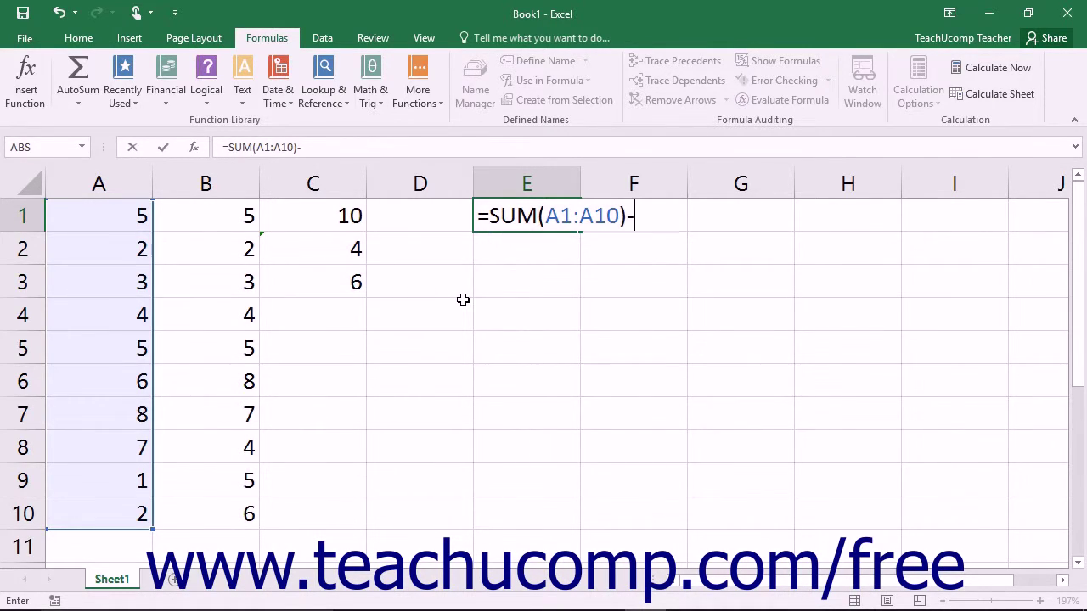
pyautogui.write('SUM(')
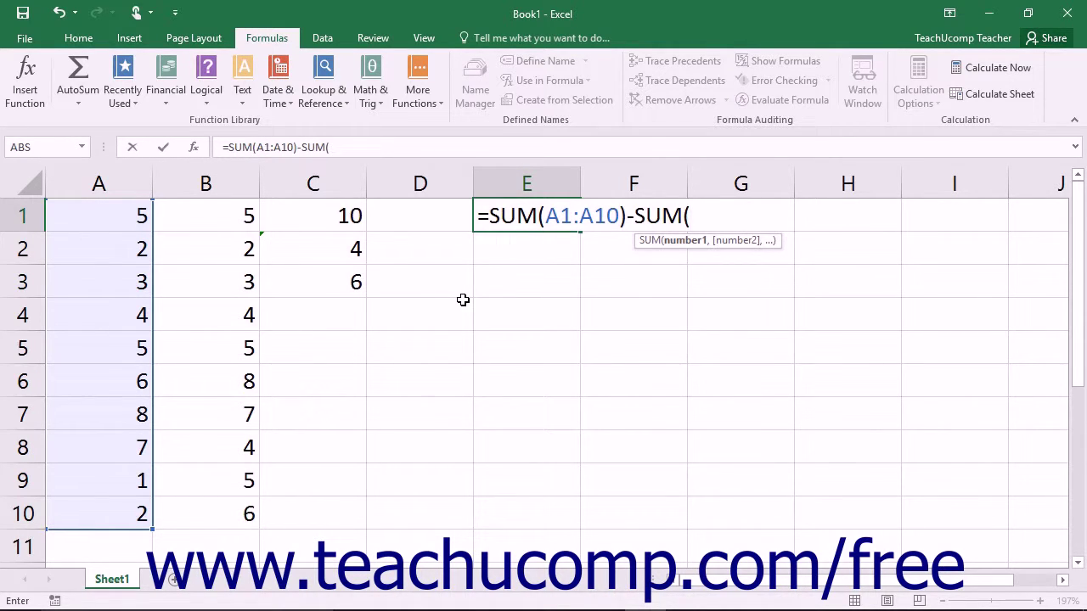
pyautogui.write('B1:B10)')
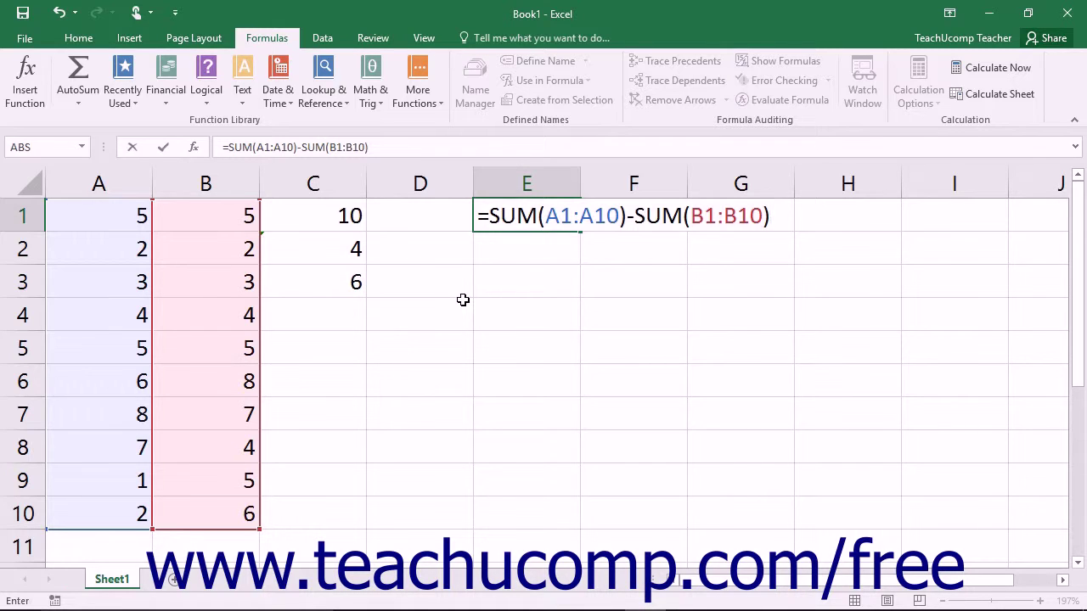
pyautogui.press('Return')
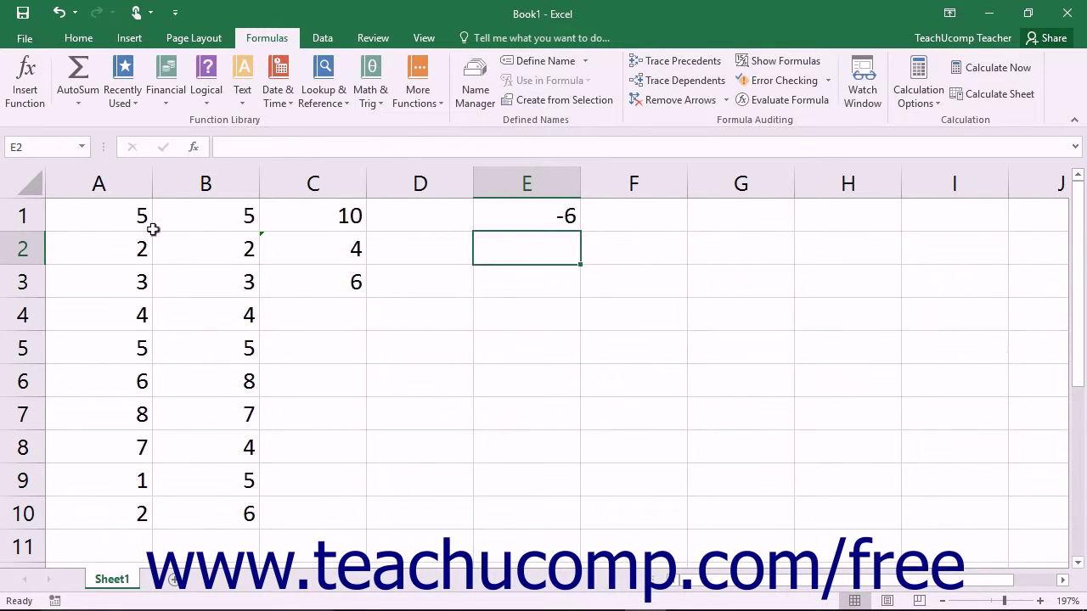
# Change the value in cell A1 to 10 so that the dependent formulas recalculate.
pyautogui.click(121, 220)
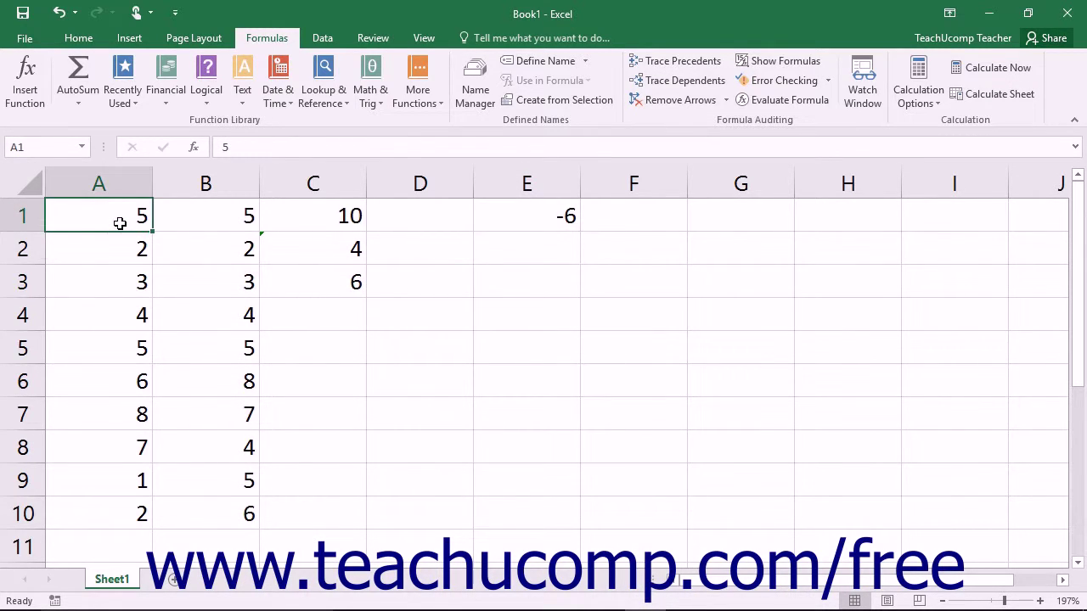
pyautogui.write('10')
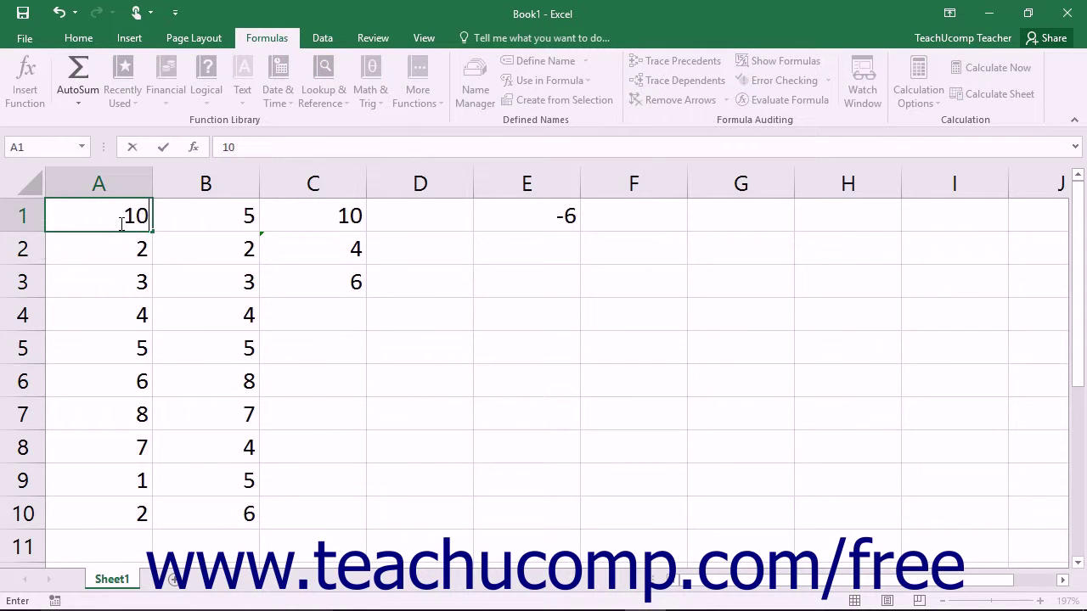
pyautogui.press('Return')
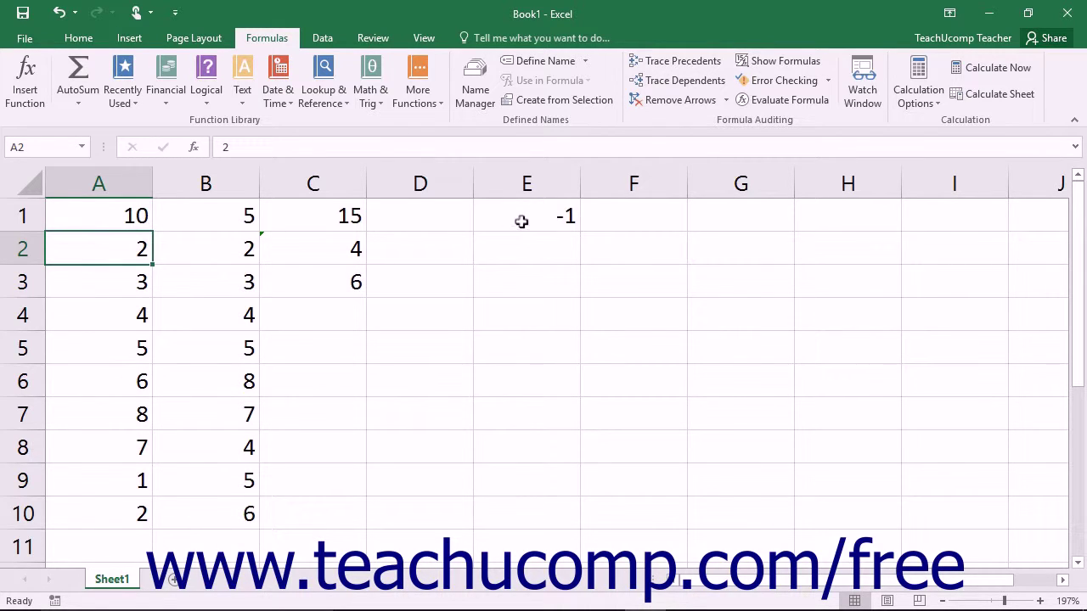
# Enter a SUM formula in cell C4 that totals the range A4:B4, selecting the range directly on the sheet.
pyautogui.click(320, 327)
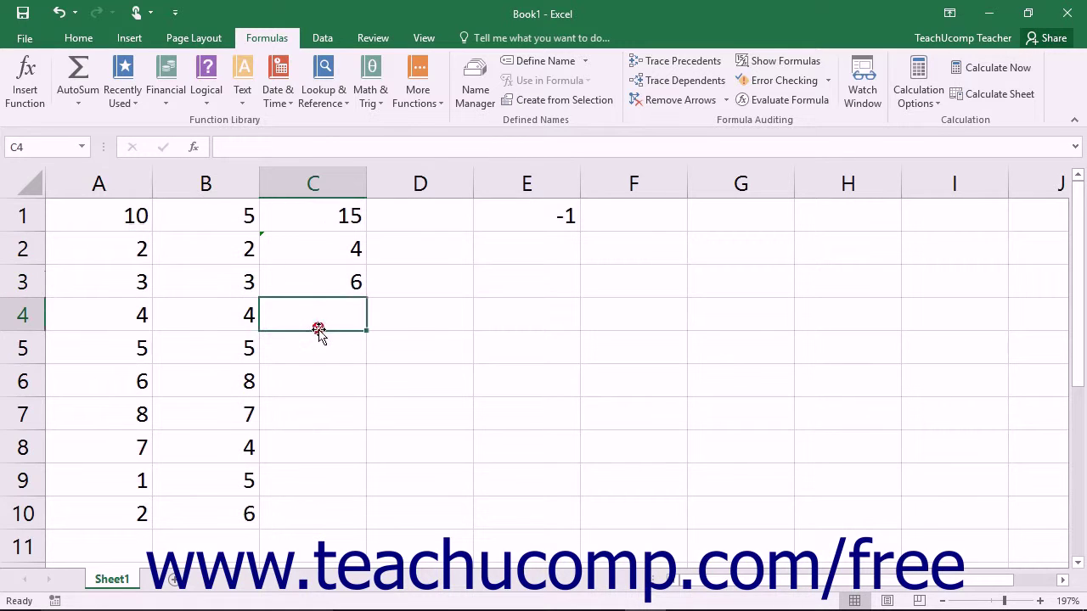
pyautogui.write('=S')
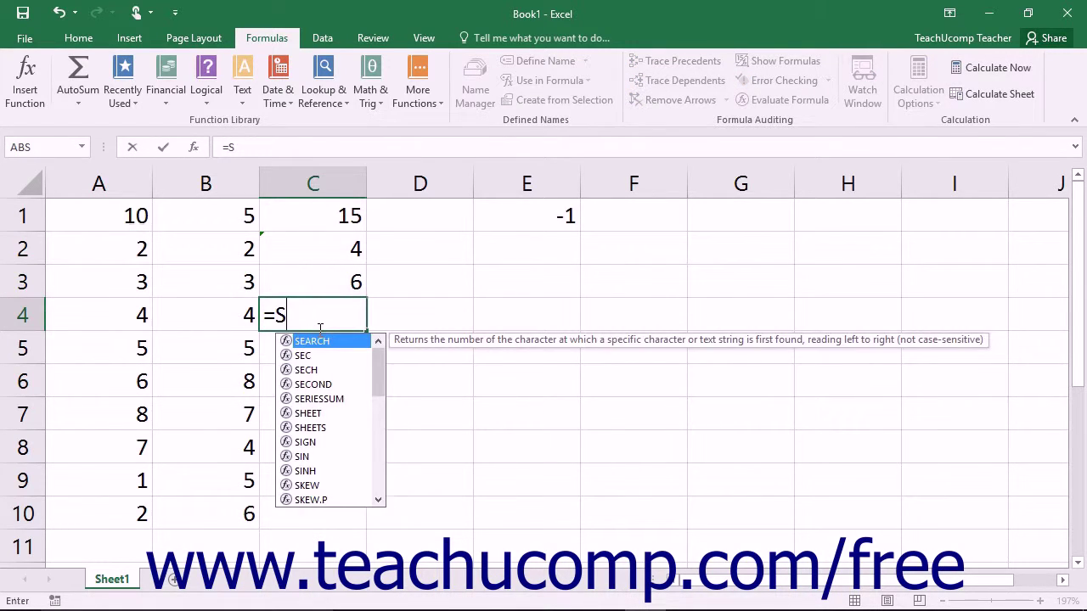
pyautogui.write('UM(')
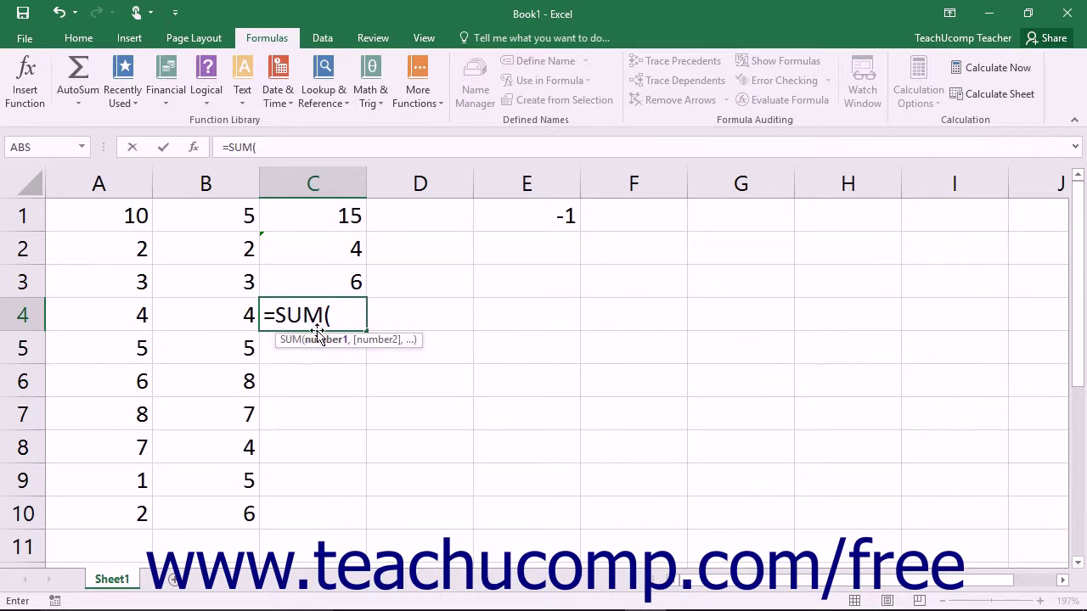
pyautogui.moveTo(155, 312); pyautogui.dragTo(195, 322)
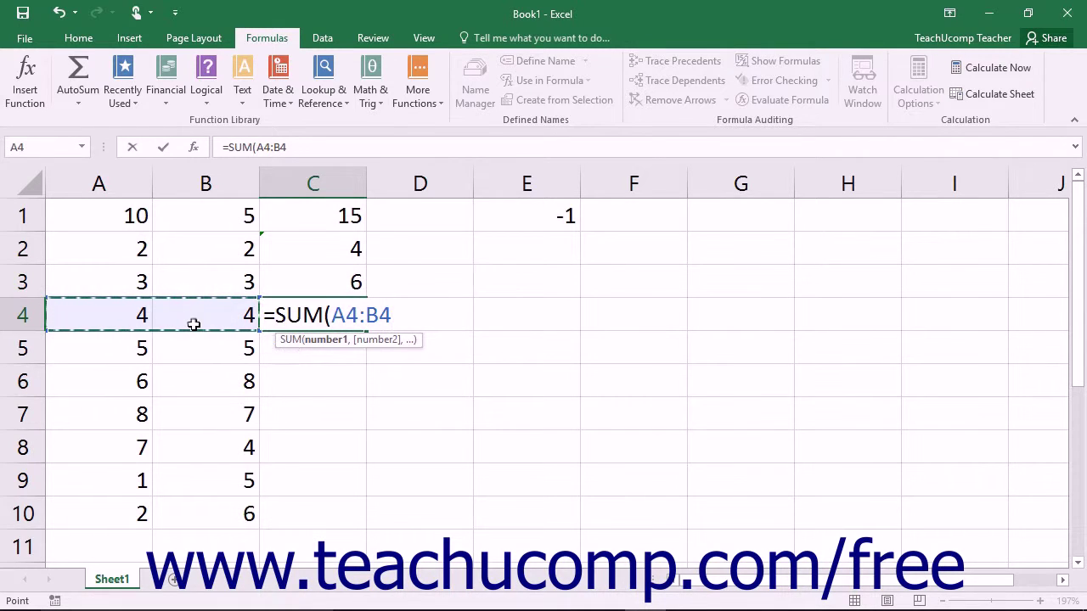
pyautogui.write(')')
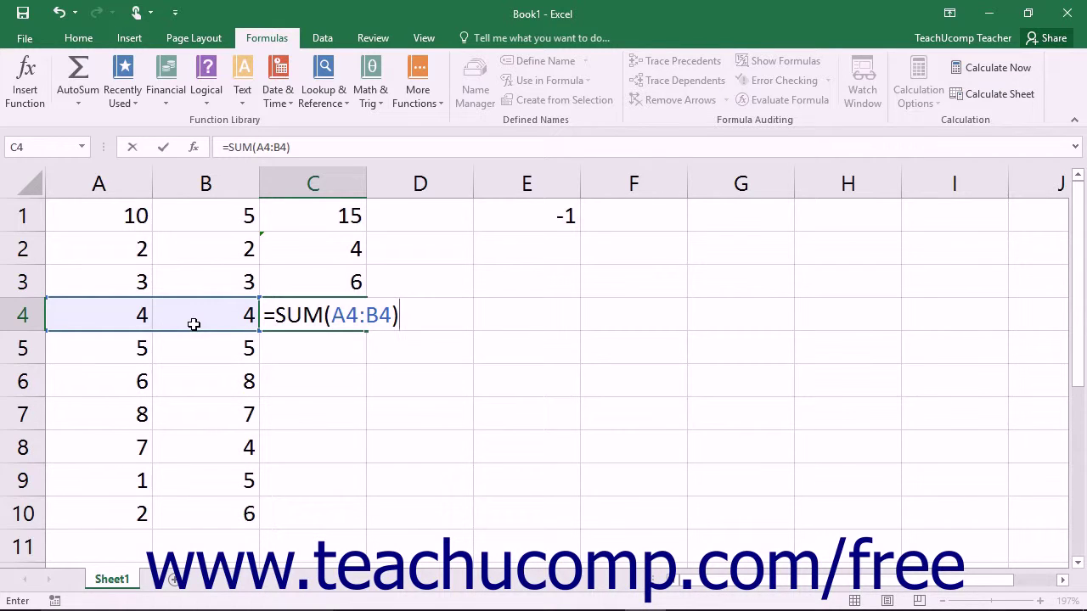
pyautogui.press('Return')
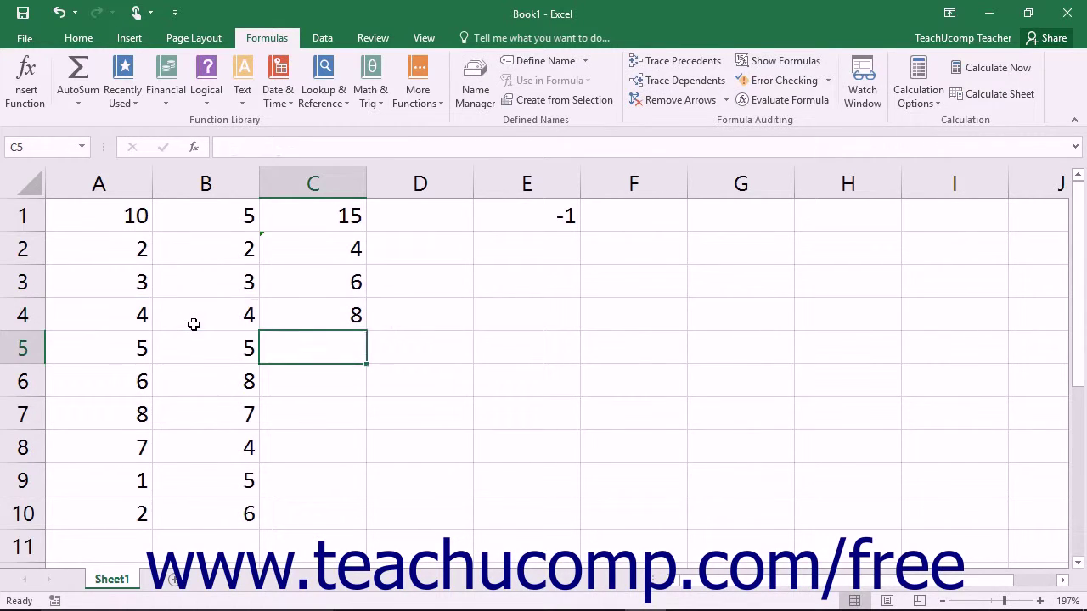